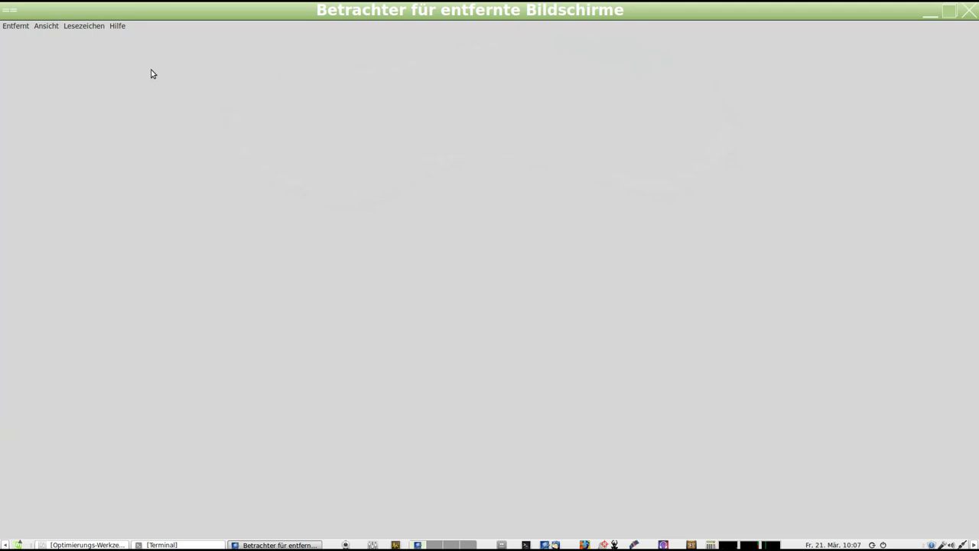
# Step: Connect to the remote computer 192.168.0.23 over VNC with the default connection options
pyautogui.click(17, 26)
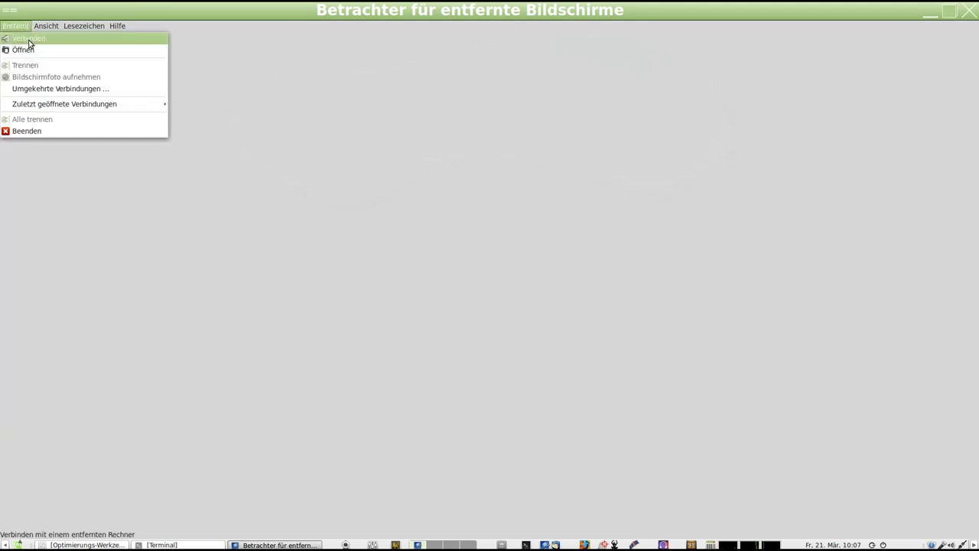
pyautogui.click(29, 38)
pyautogui.click(437, 236)
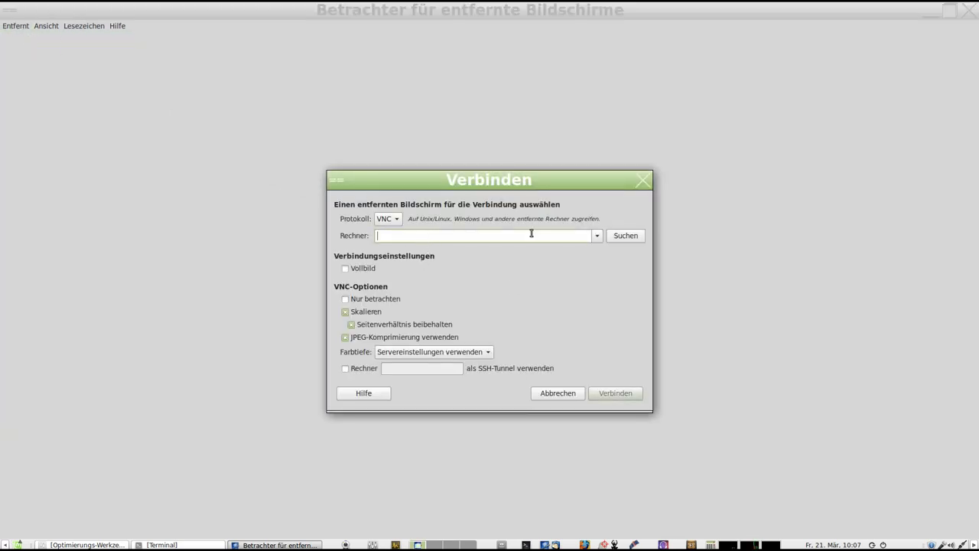
pyautogui.click(595, 237)
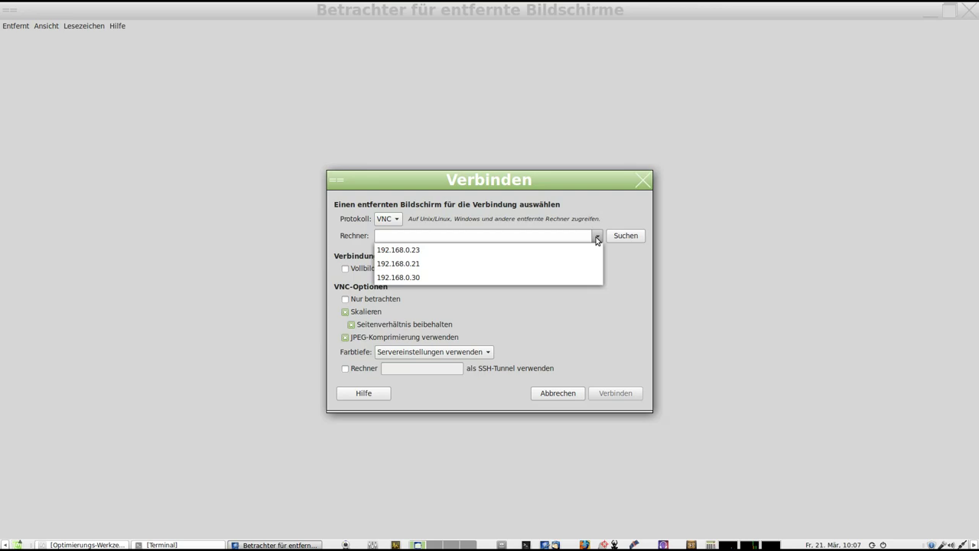
pyautogui.click(529, 252)
pyautogui.click(621, 393)
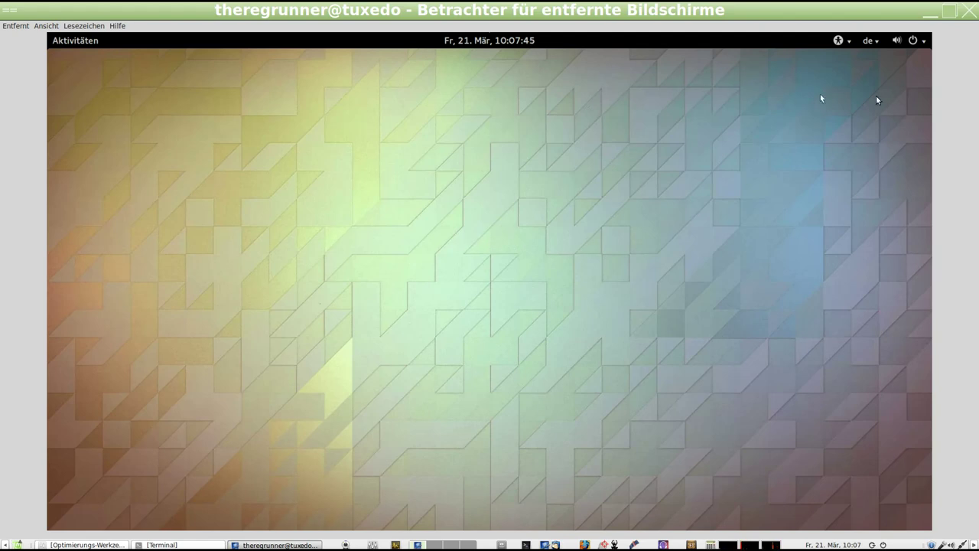
# Step: Open the remote desktop's system settings, look over the available categories and close the window
pyautogui.click(924, 42)
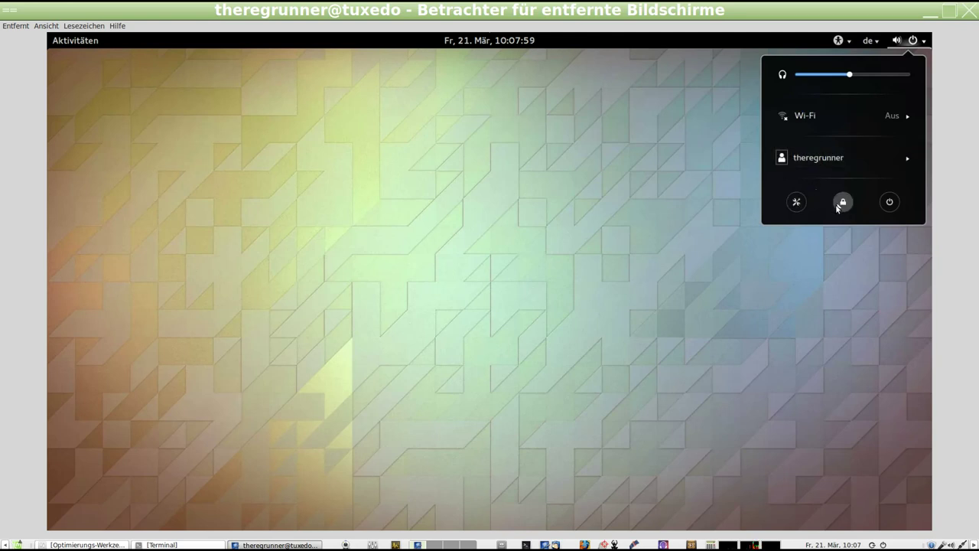
pyautogui.click(796, 202)
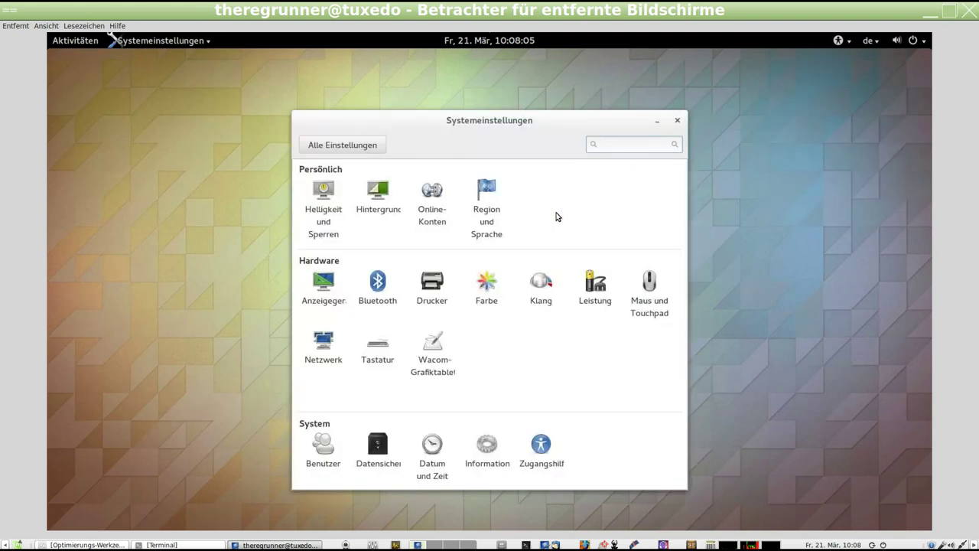
pyautogui.moveTo(517, 122); pyautogui.dragTo(506, 93)
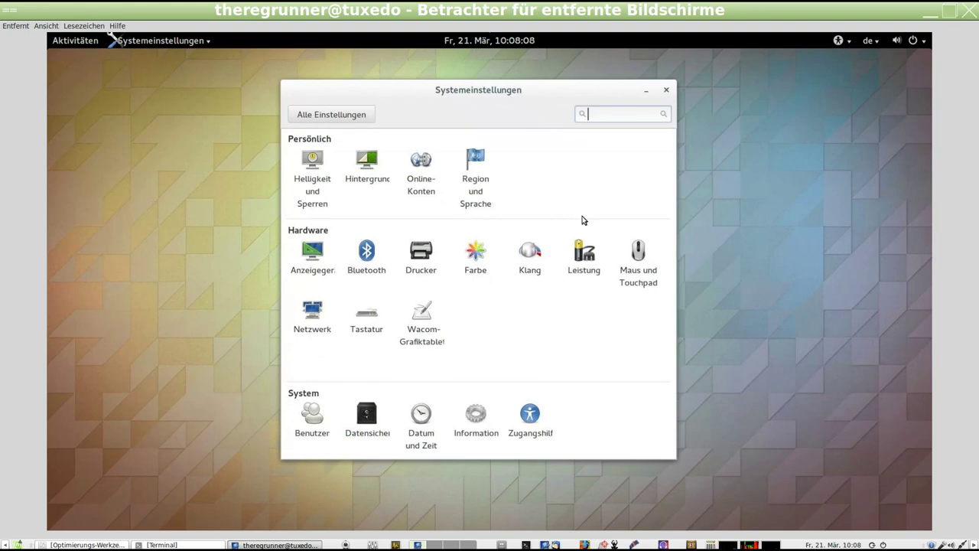
pyautogui.click(667, 91)
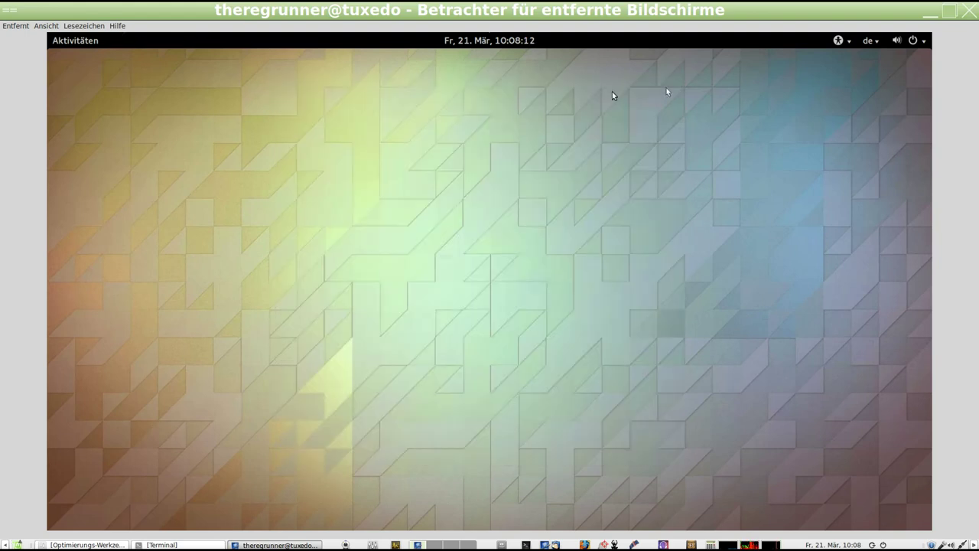
# Step: Search the remote desktop's applications for gnome-tweak-tool and launch the tweak tool
pyautogui.click(86, 42)
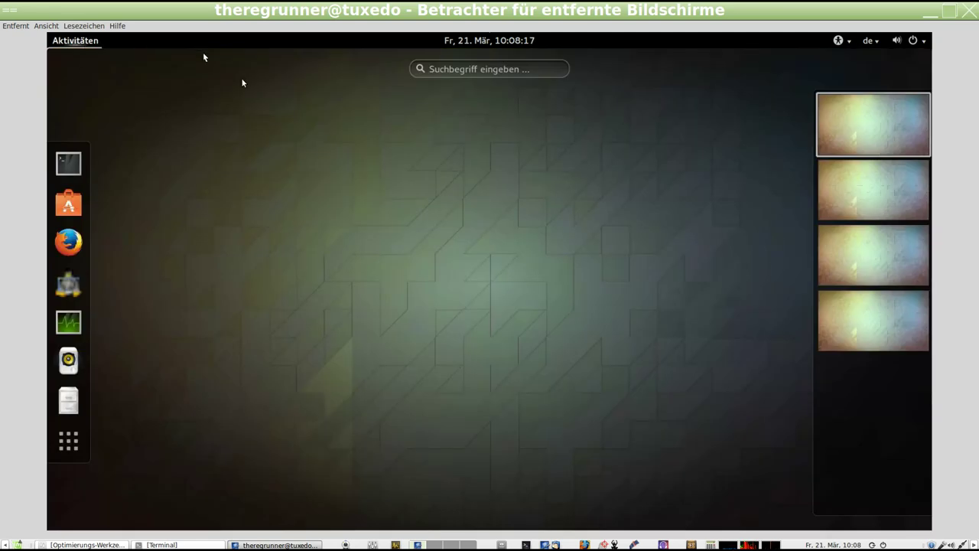
pyautogui.click(441, 71)
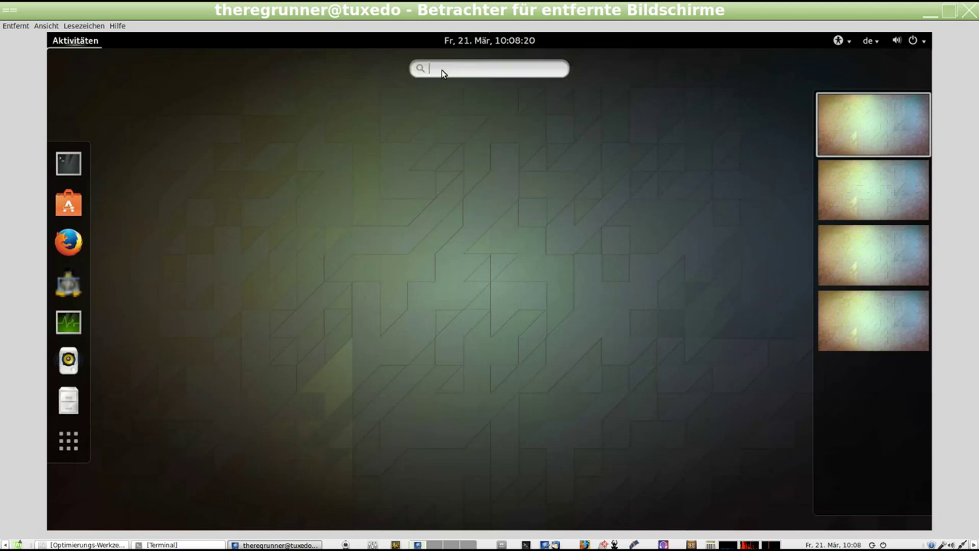
pyautogui.write('gnome')
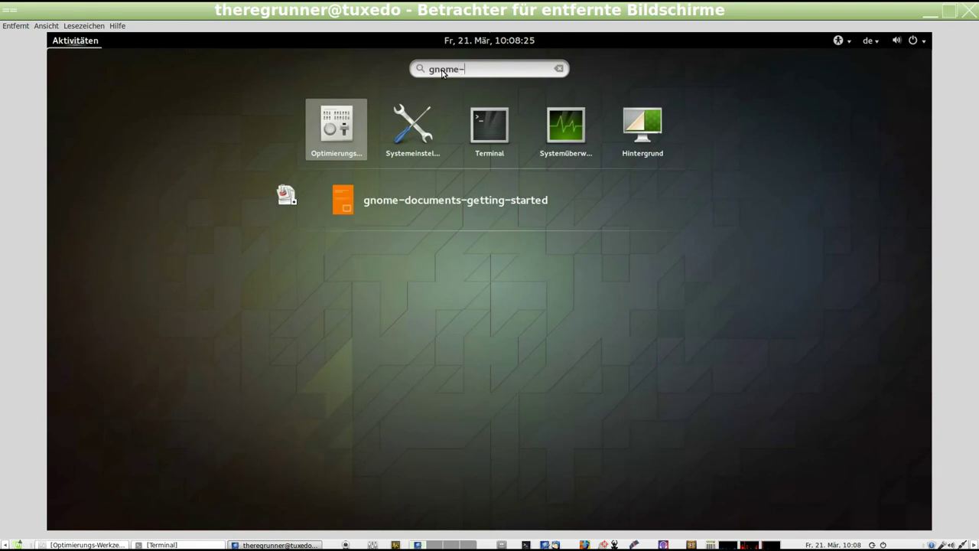
pyautogui.write('-twe')
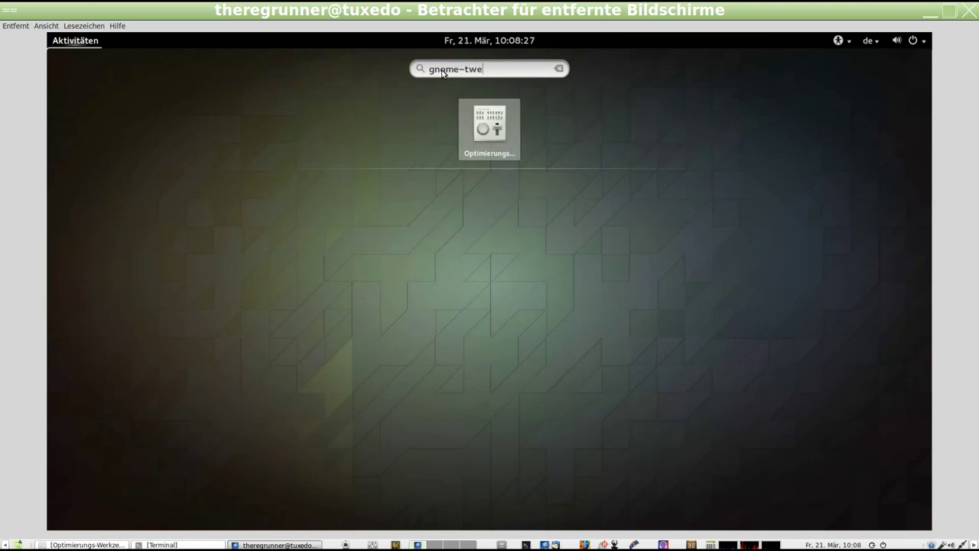
pyautogui.write('ak-tool')
pyautogui.click(493, 130)
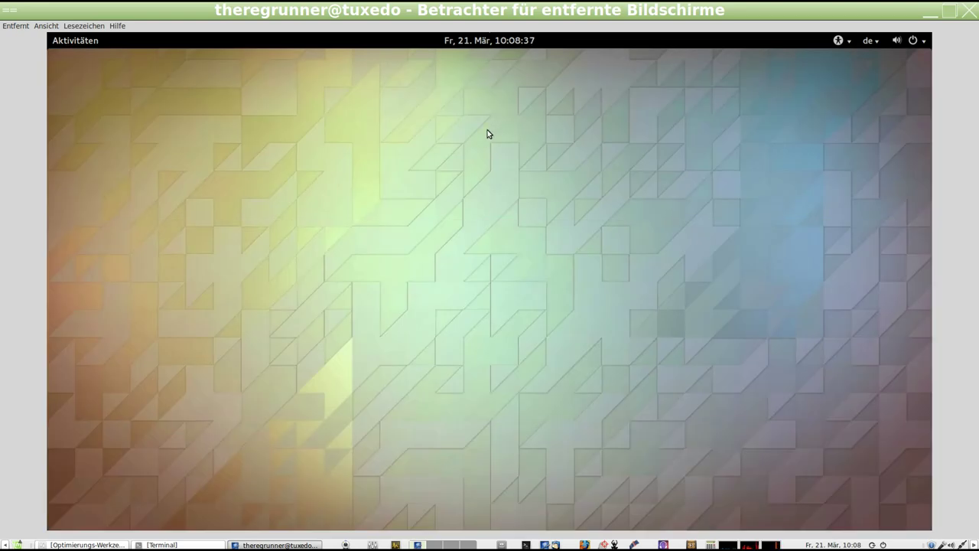
# Step: Compare the remote tweak tool side by side with the local Optimierungs-Werkzeug, minimise the local window and move the remote one back towards the middle
pyautogui.moveTo(410, 158); pyautogui.dragTo(281, 117)
pyautogui.click(107, 544)
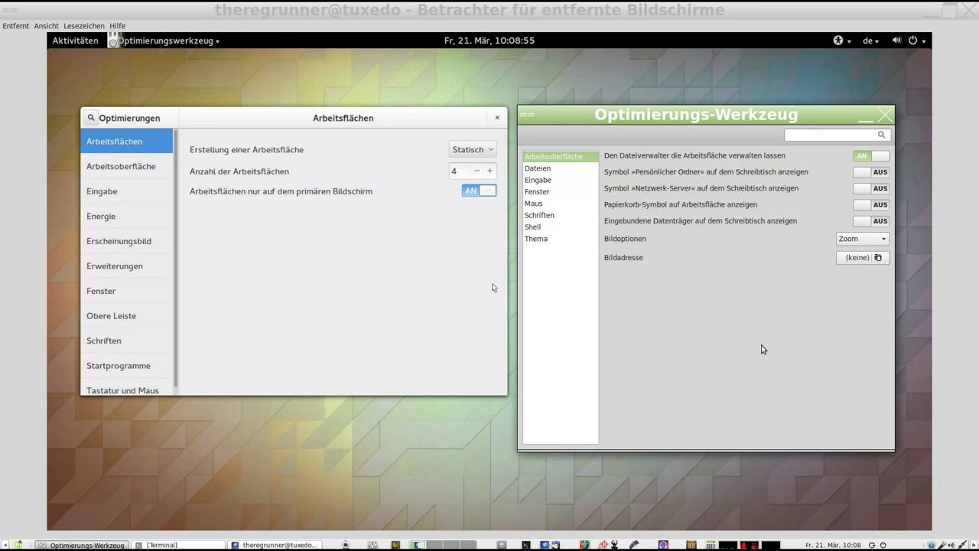
pyautogui.moveTo(713, 119); pyautogui.dragTo(762, 117)
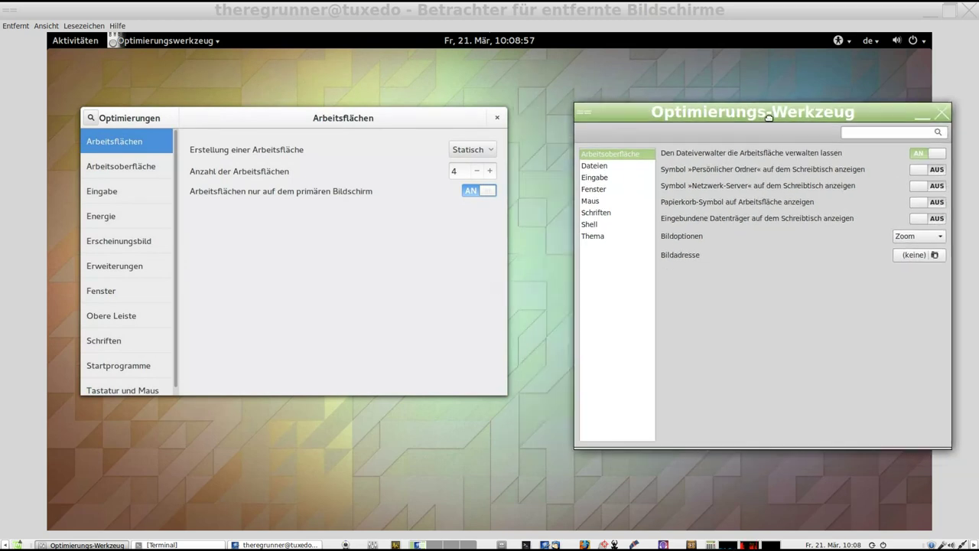
pyautogui.click(915, 116)
pyautogui.moveTo(356, 119); pyautogui.dragTo(489, 116)
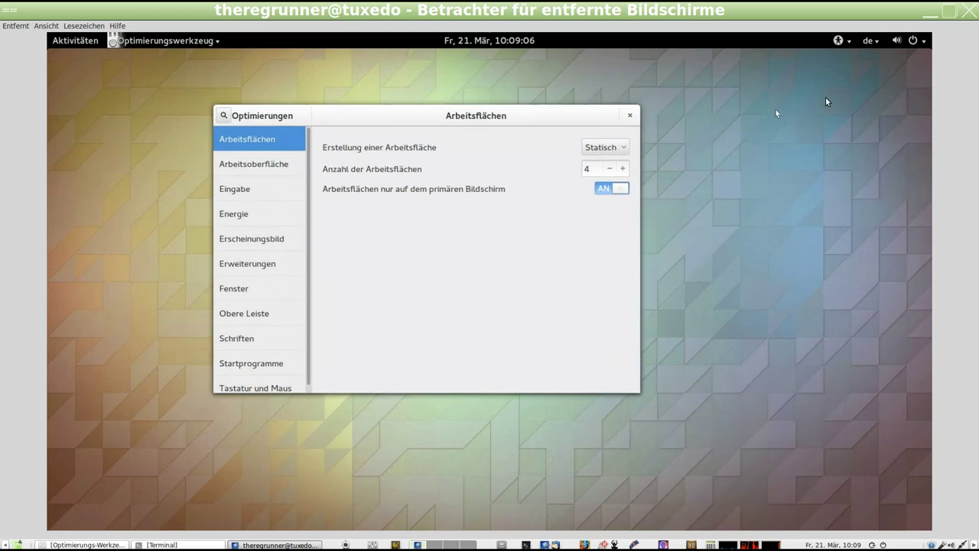
# Step: Try dynamic workspace creation and set it back to Statisch
pyautogui.click(625, 149)
pyautogui.click(608, 128)
pyautogui.click(602, 186)
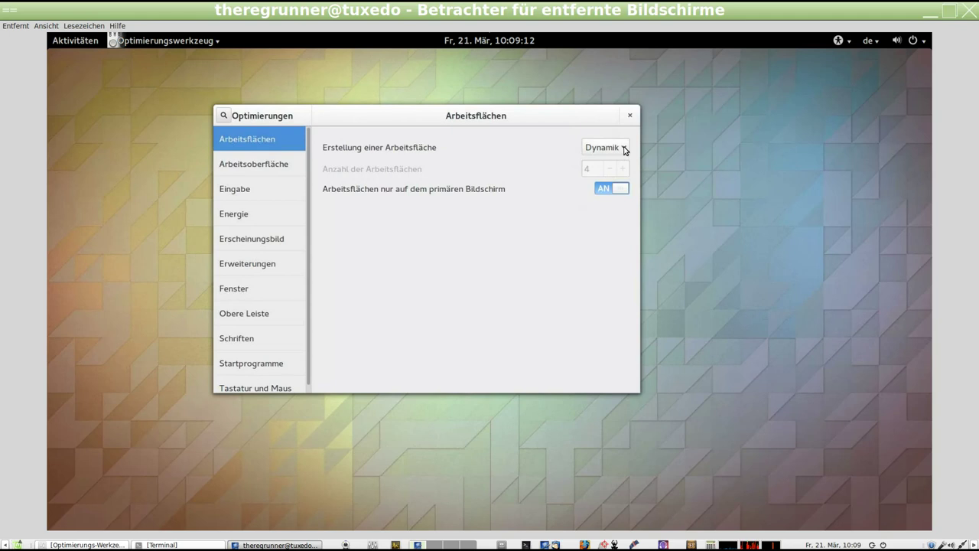
pyautogui.click(624, 149)
pyautogui.click(612, 166)
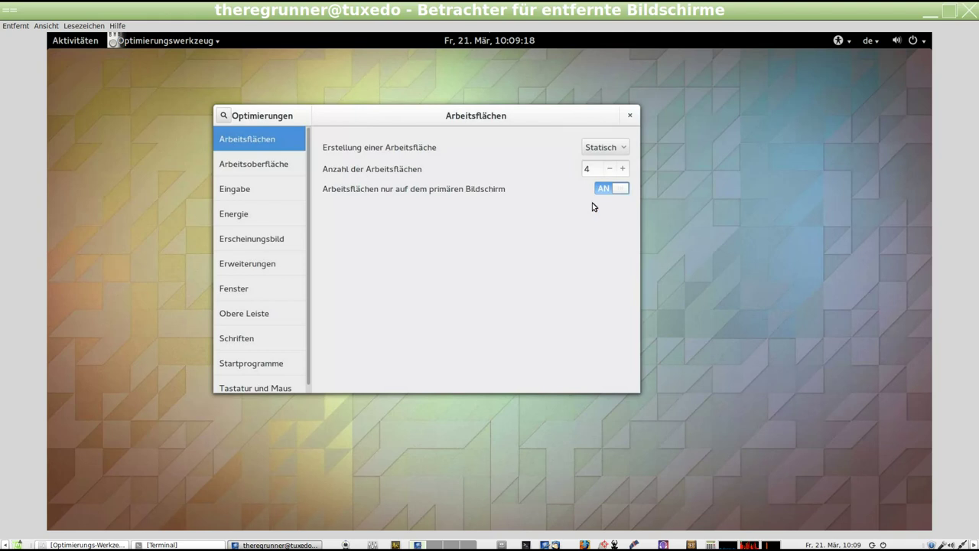
# Step: Enable the home folder icon (Pos1) in the Arbeitsoberfläche settings and move the icon to a free spot on the desktop
pyautogui.click(274, 166)
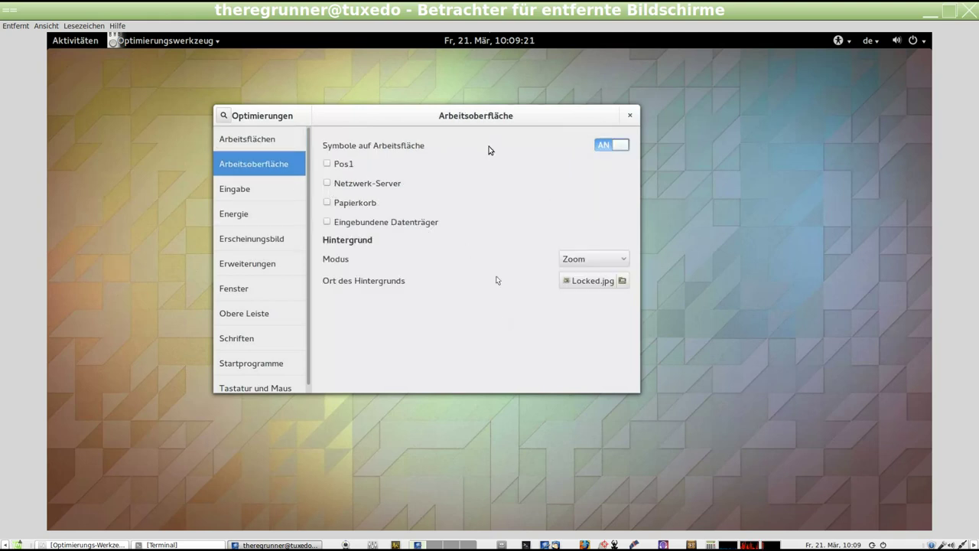
pyautogui.moveTo(455, 115); pyautogui.dragTo(702, 101)
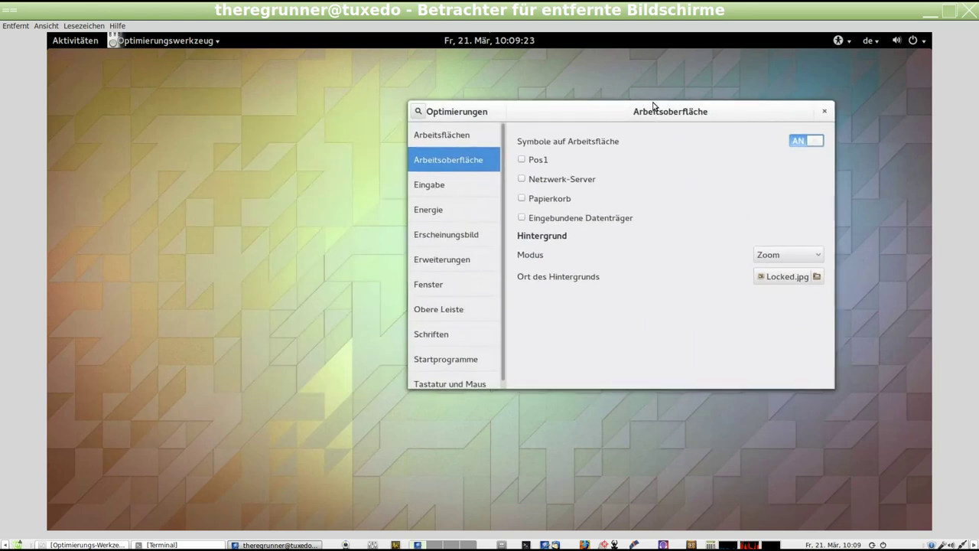
pyautogui.click(524, 152)
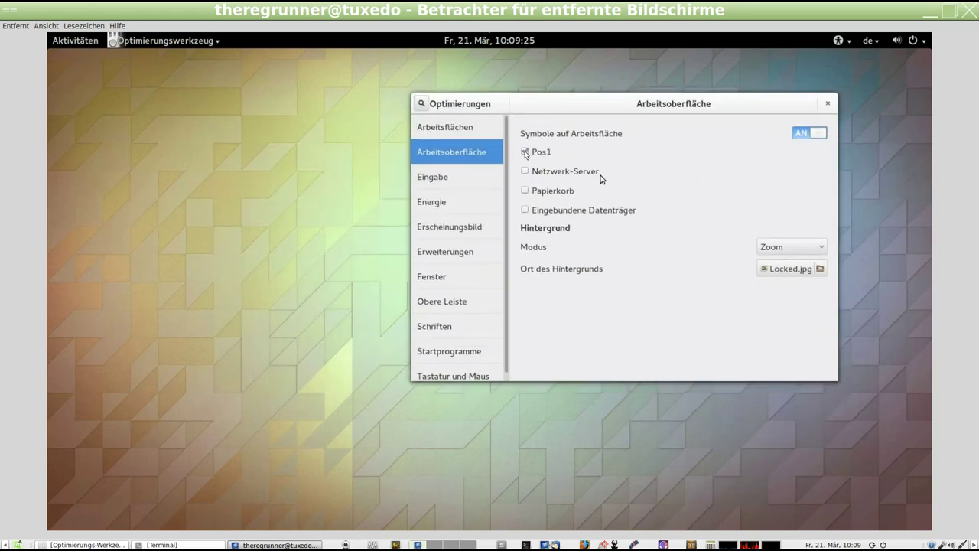
pyautogui.moveTo(84, 71); pyautogui.dragTo(145, 143)
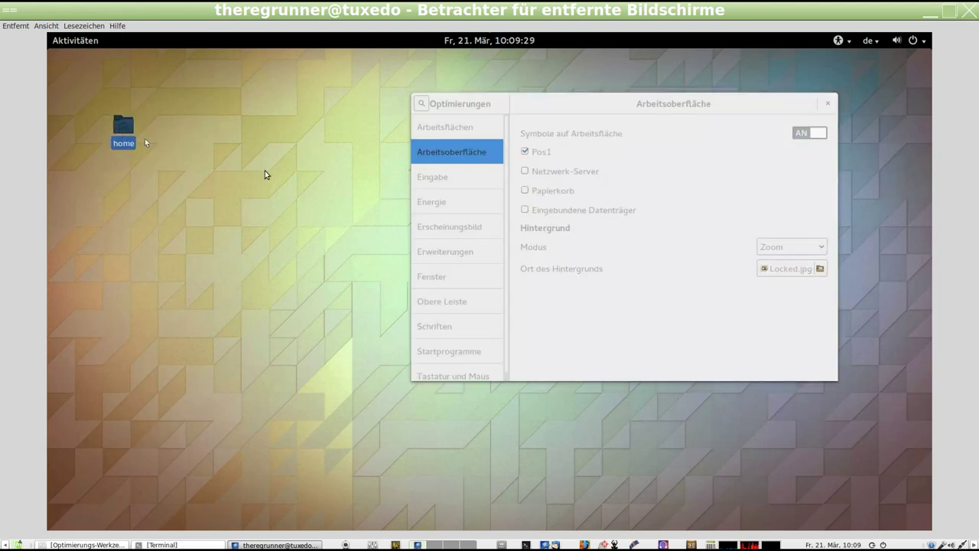
pyautogui.click(365, 185)
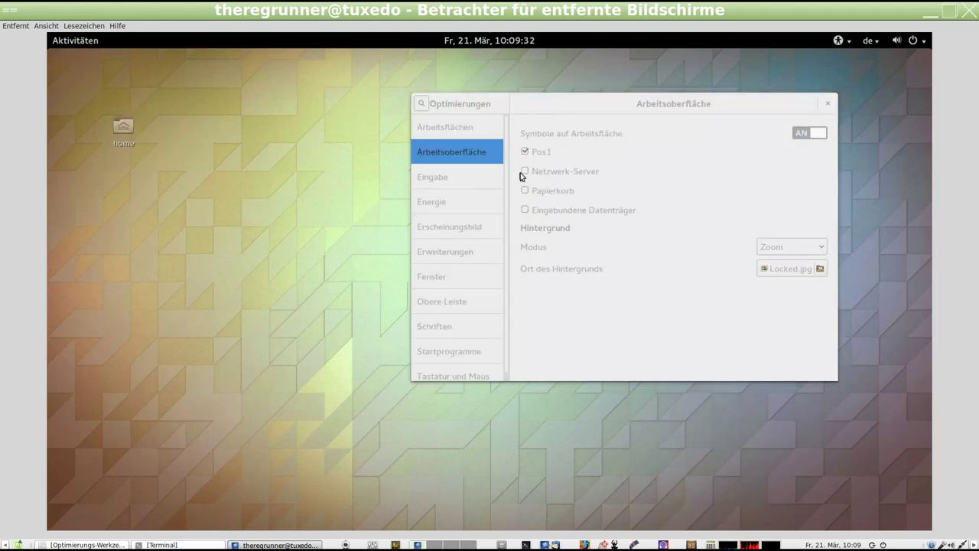
# Step: Enable the Papierkorb and Eingebundene Datenträger desktop icons and place the home icon below the trash icon
pyautogui.click(528, 195)
pyautogui.click(533, 211)
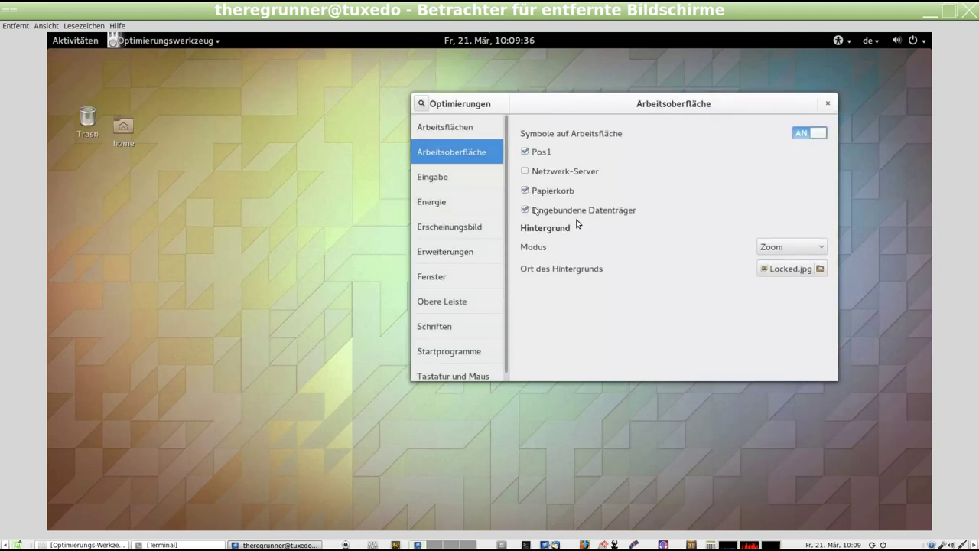
pyautogui.moveTo(129, 133); pyautogui.dragTo(92, 191)
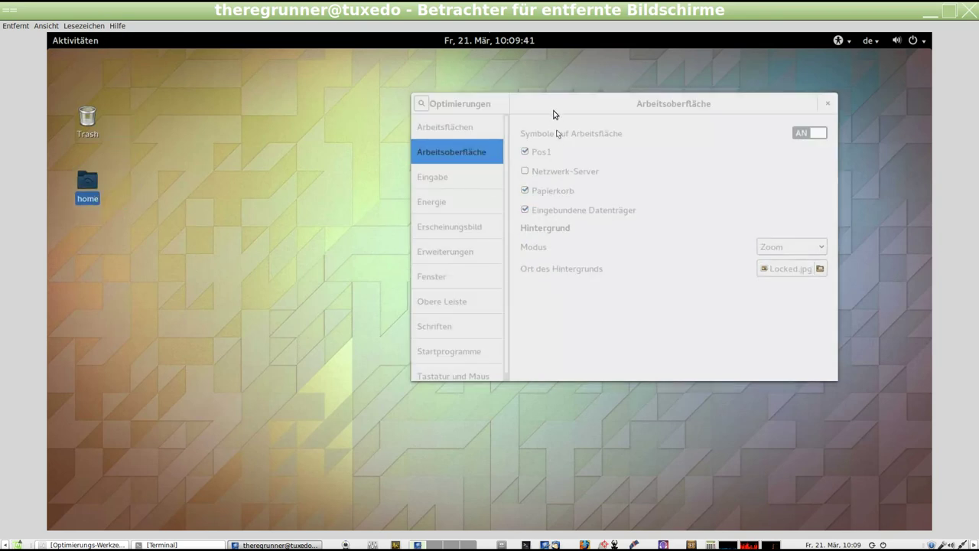
pyautogui.click(561, 109)
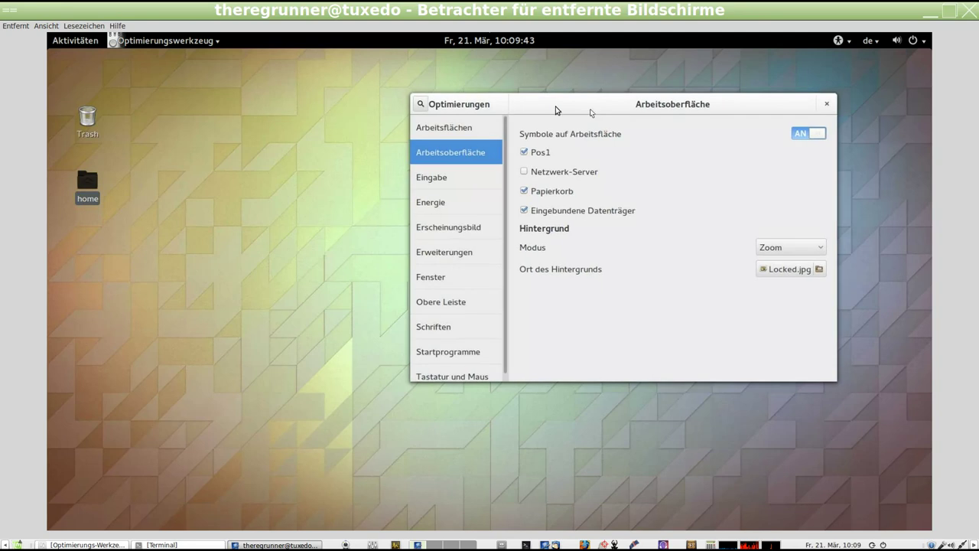
# Step: Review the keyboard options under Eingabe and the power options under Energie
pyautogui.moveTo(590, 112); pyautogui.dragTo(545, 112)
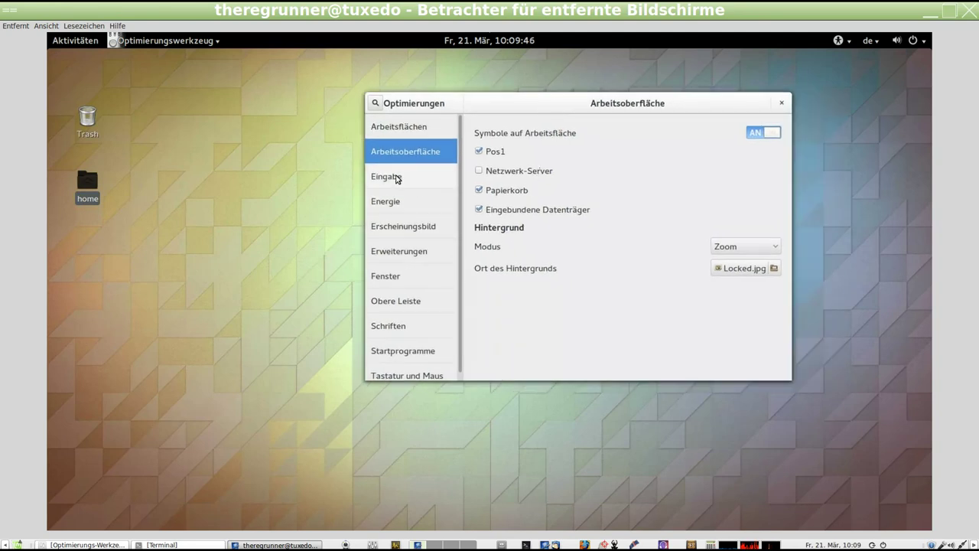
pyautogui.click(397, 178)
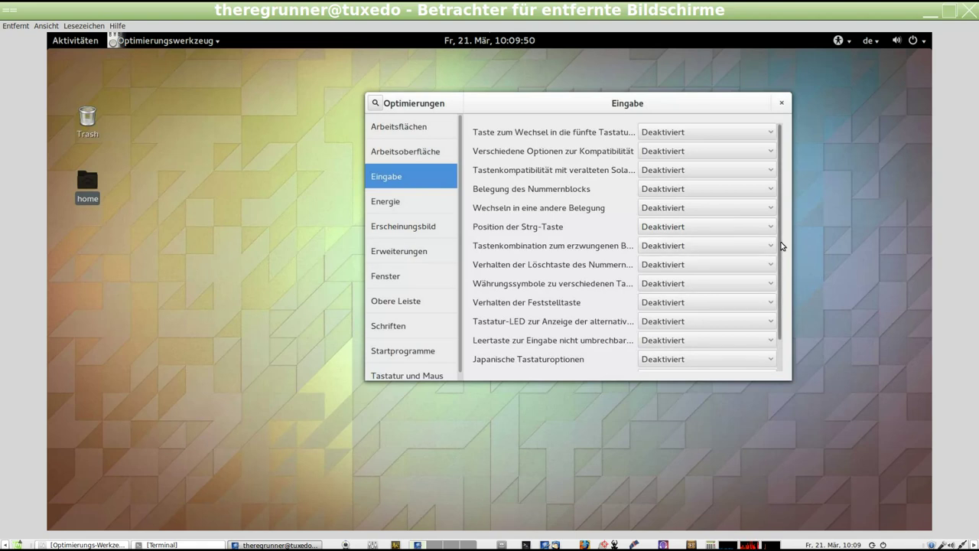
pyautogui.moveTo(781, 249); pyautogui.dragTo(769, 306)
pyautogui.click(430, 206)
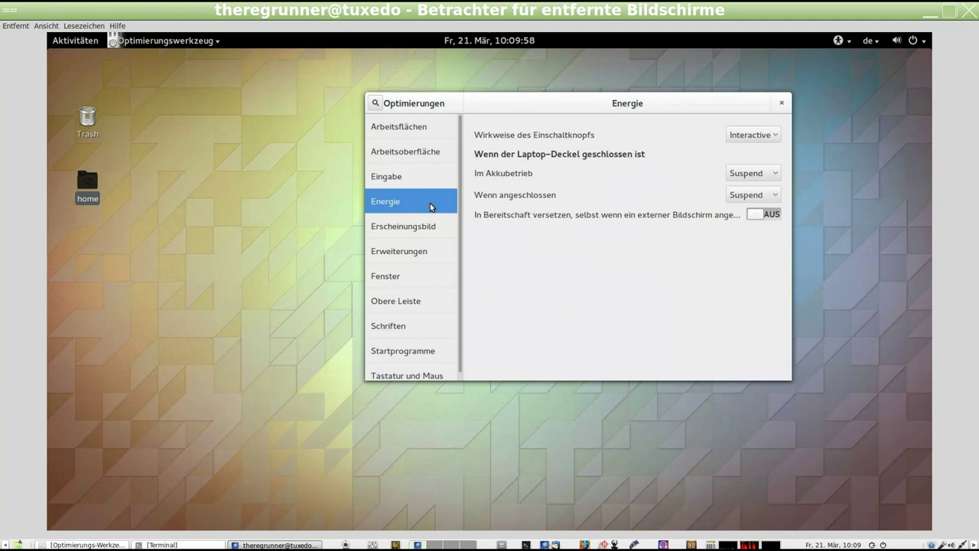
# Step: Turn on the global dark theme in the Erscheinungsbild settings and move the tweak tool window aside
pyautogui.click(423, 233)
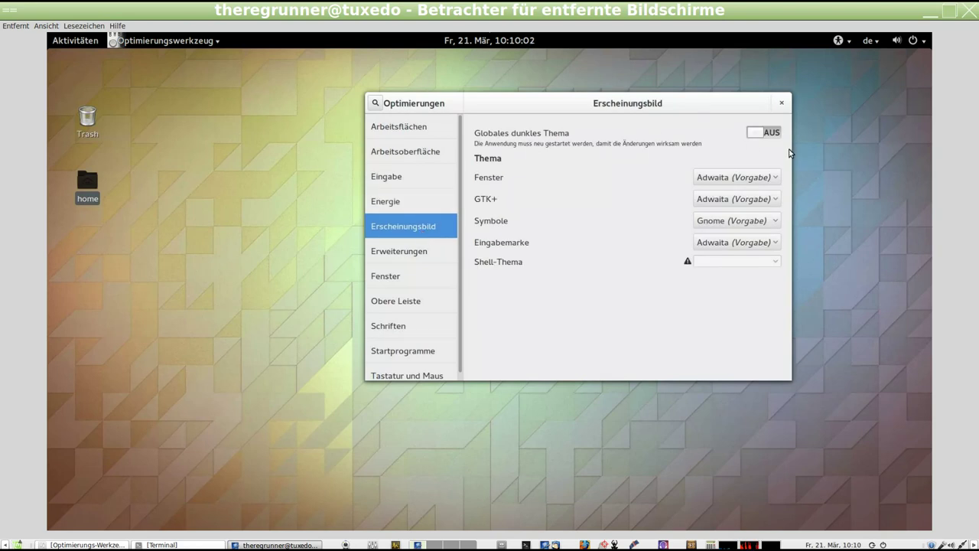
pyautogui.click(769, 136)
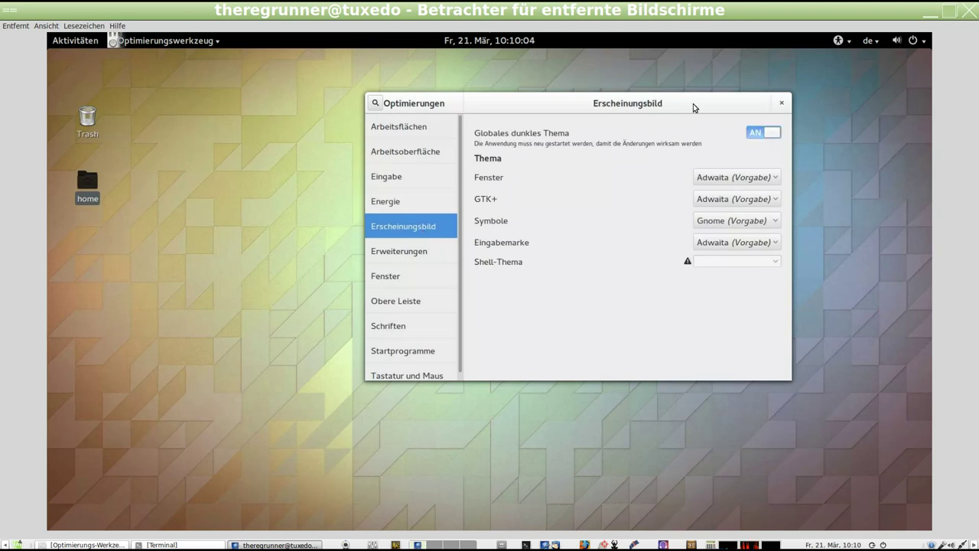
pyautogui.moveTo(658, 107); pyautogui.dragTo(591, 115)
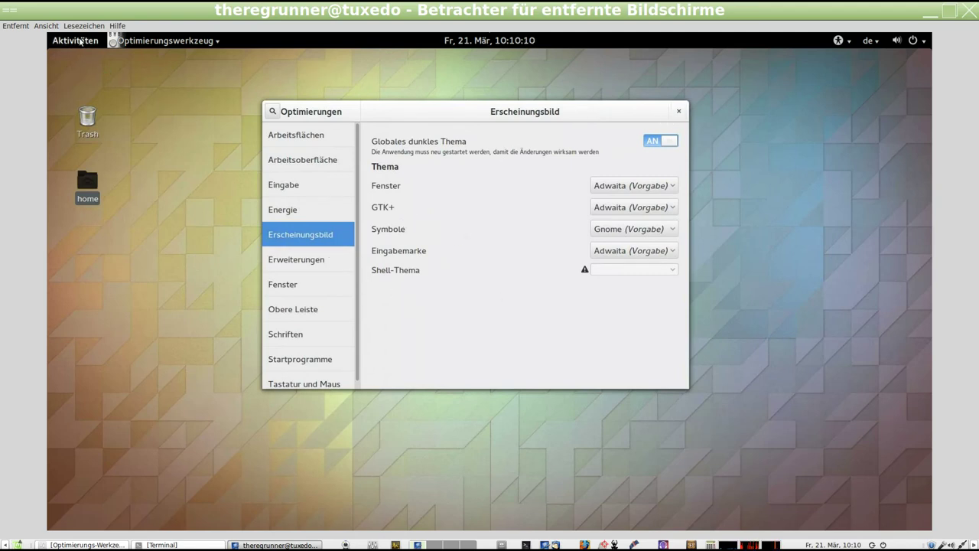
# Step: Open a terminal on the remote desktop and run uname -a to check the kernel version
pyautogui.click(79, 41)
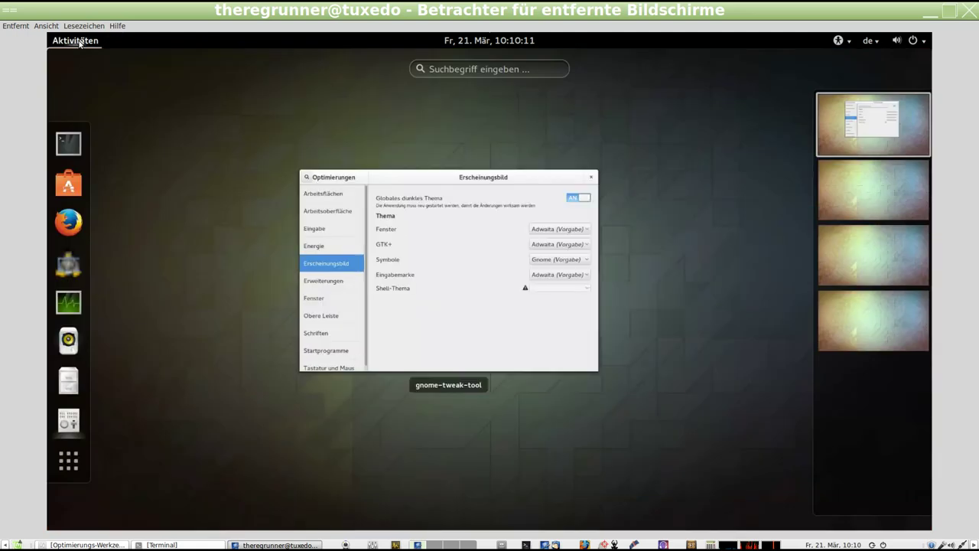
pyautogui.click(68, 143)
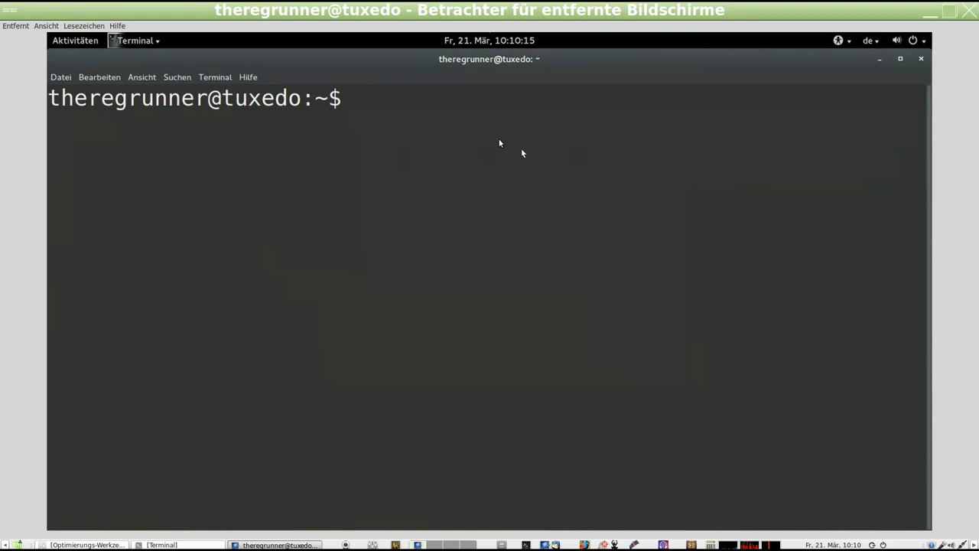
pyautogui.write('un')
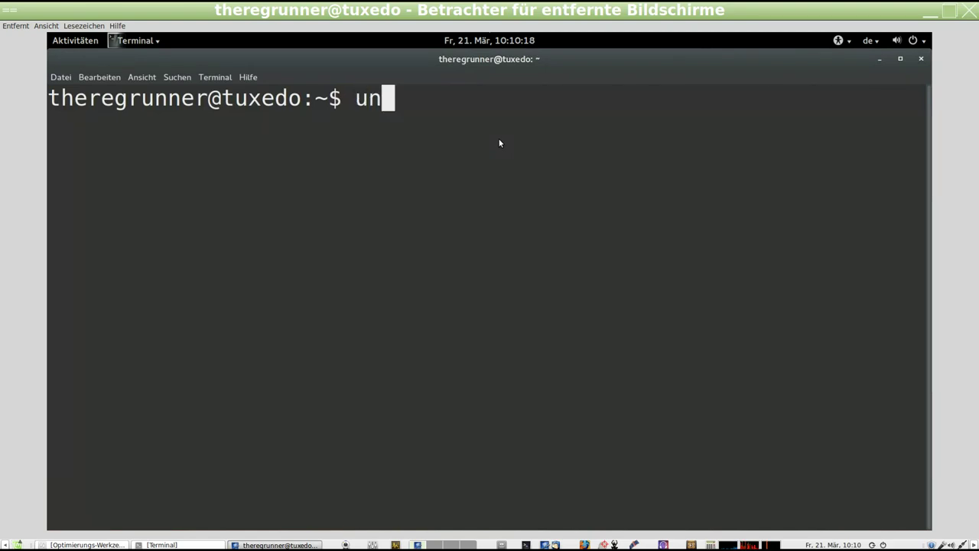
pyautogui.write('ame -a')
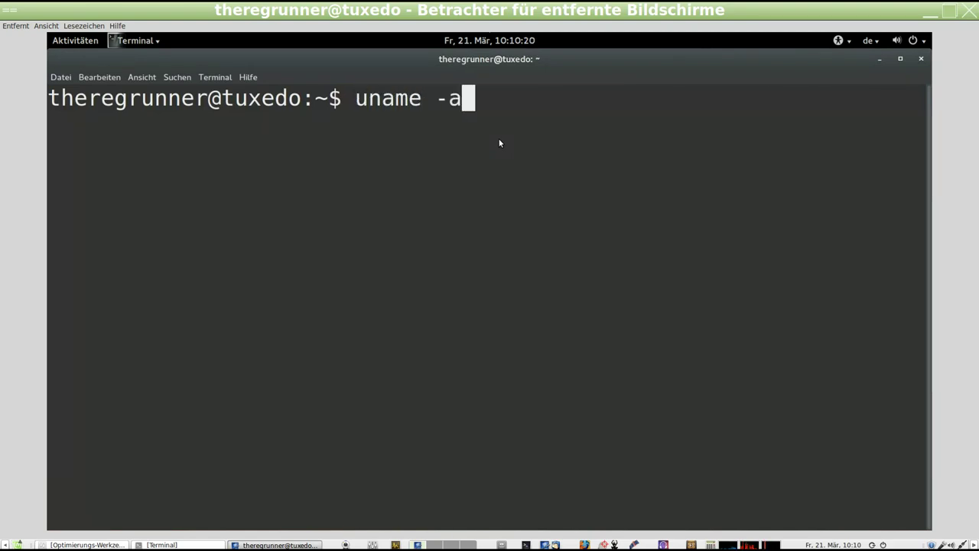
pyautogui.press('Return')
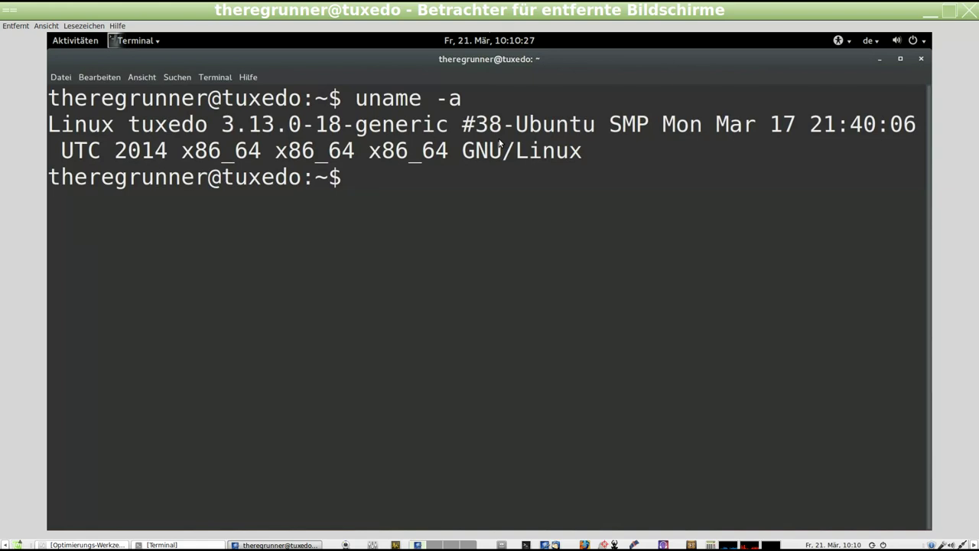
# Step: Run lsb_release -a to check the distribution release, and close the terminal
pyautogui.write('lsb')
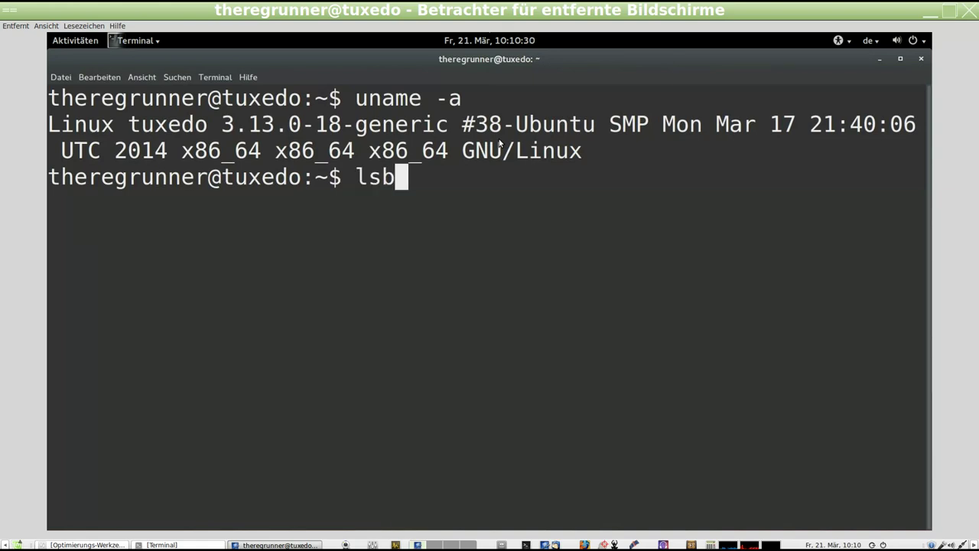
pyautogui.write('_release -a')
pyautogui.press('Return')
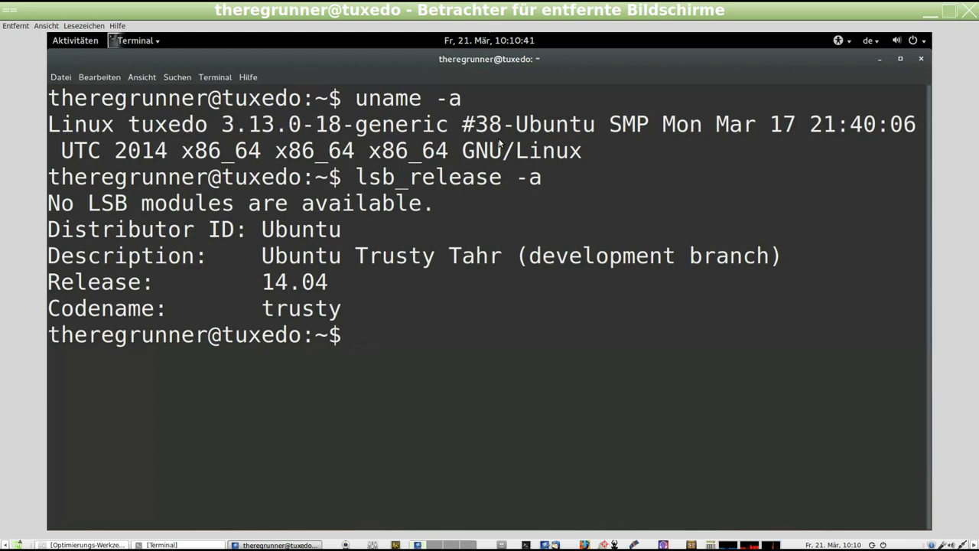
pyautogui.click(922, 62)
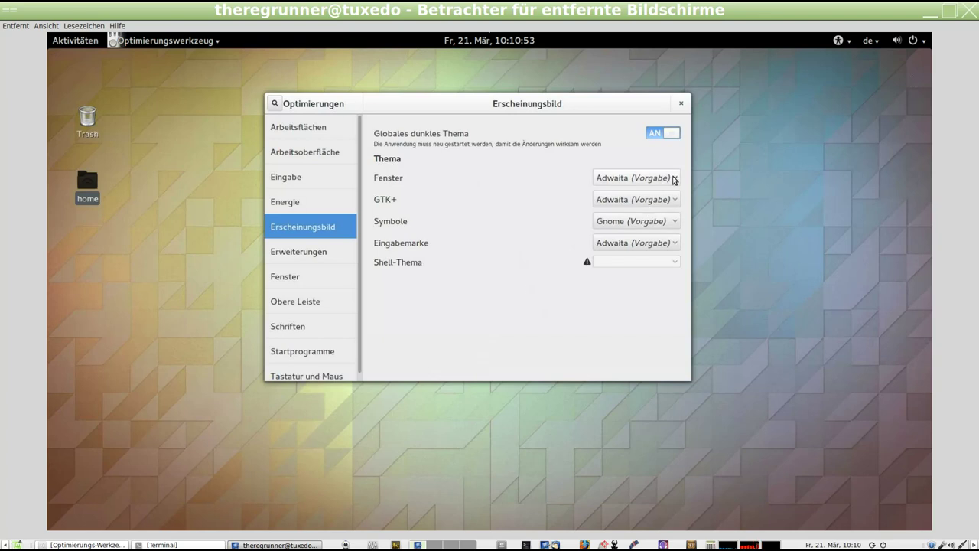
# Step: View the available Fenster themes in the Erscheinungsbild settings without changing the selection
pyautogui.click(674, 179)
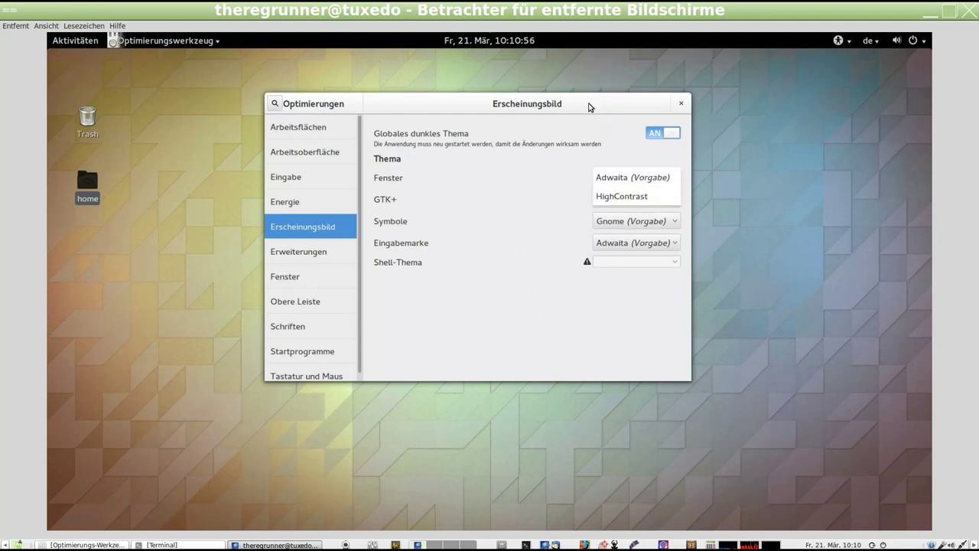
pyautogui.click(591, 107)
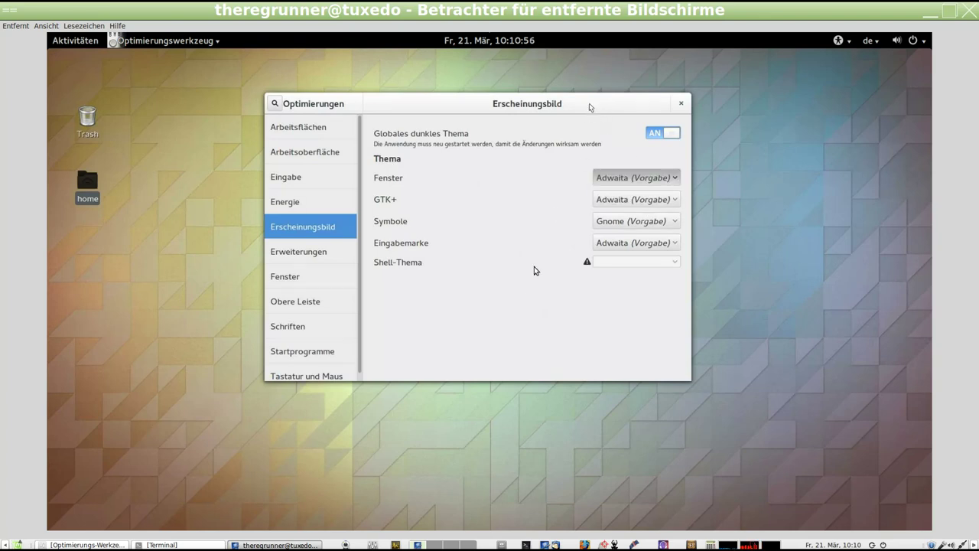
# Step: Show the Erweiterungen settings in a maximized window and follow the Mehr Erweiterungen erhalten link
pyautogui.click(312, 253)
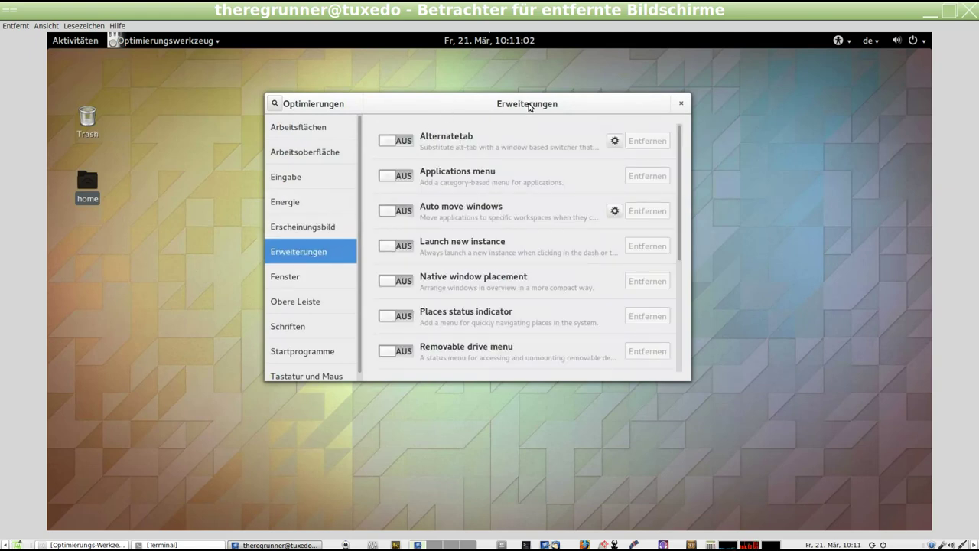
pyautogui.doubleClick(528, 104)
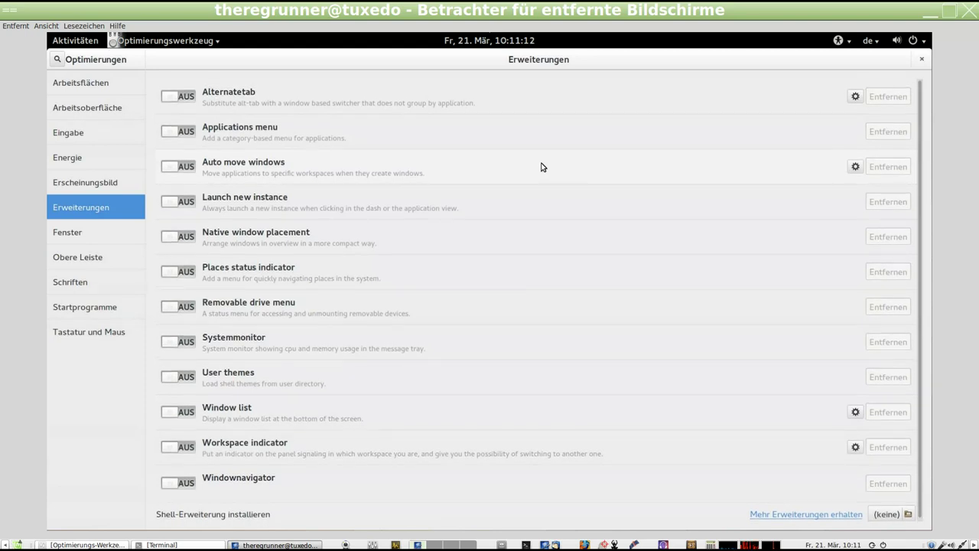
pyautogui.click(832, 517)
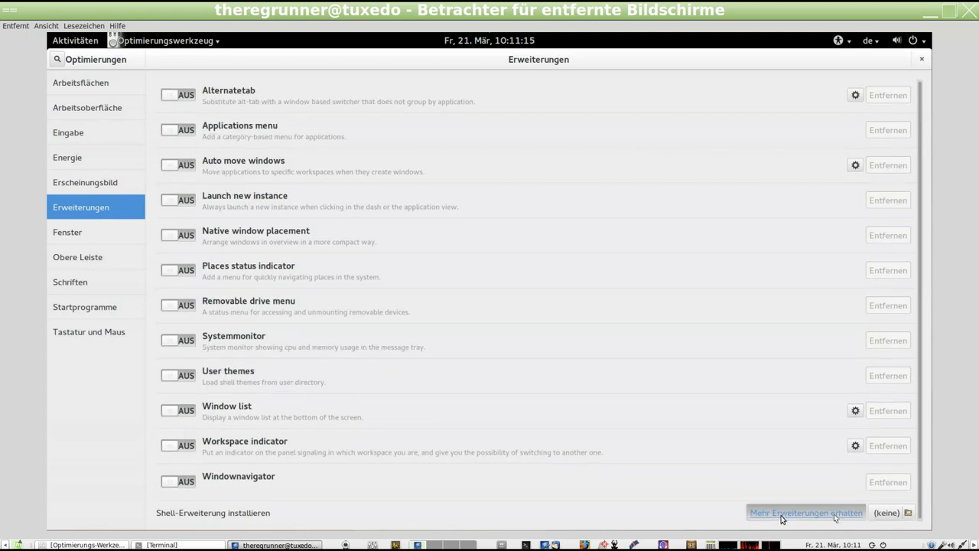